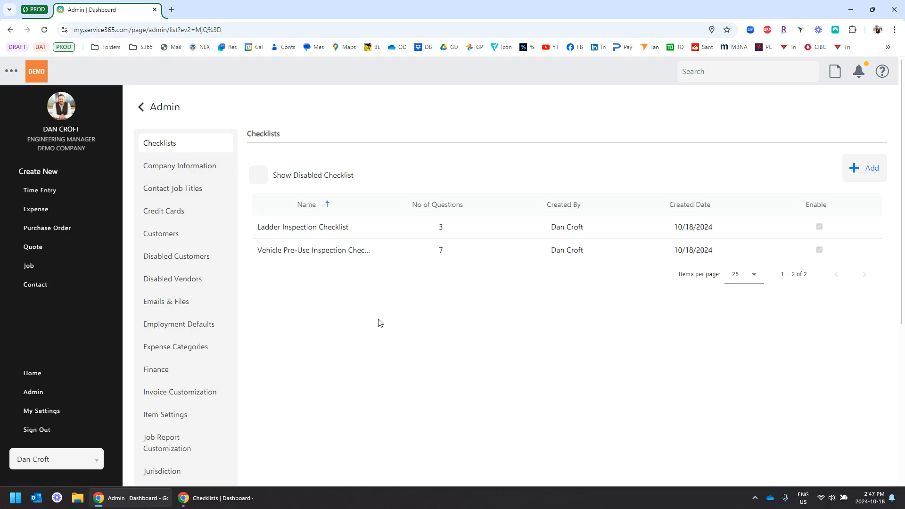
Start a new checklist and name it "Demo"
{"action": "left_click", "coordinate": [855, 180]}
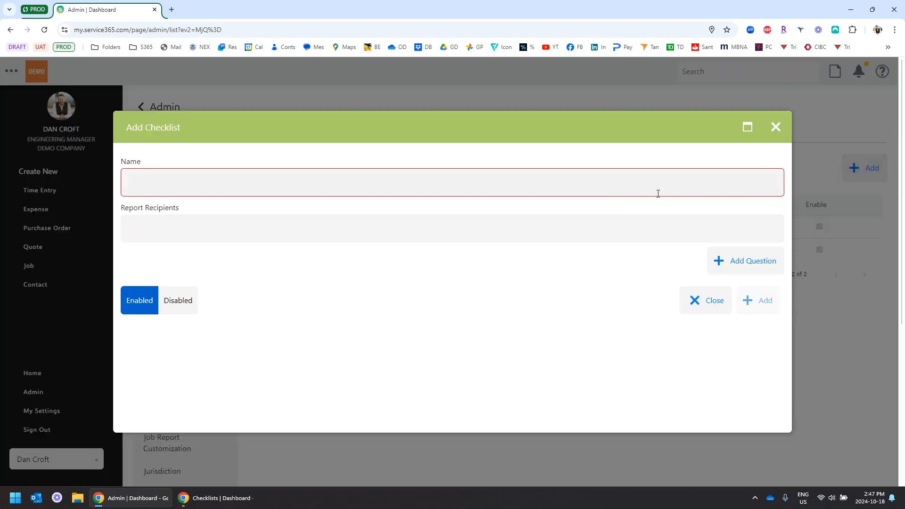
{"action": "left_click", "coordinate": [212, 184]}
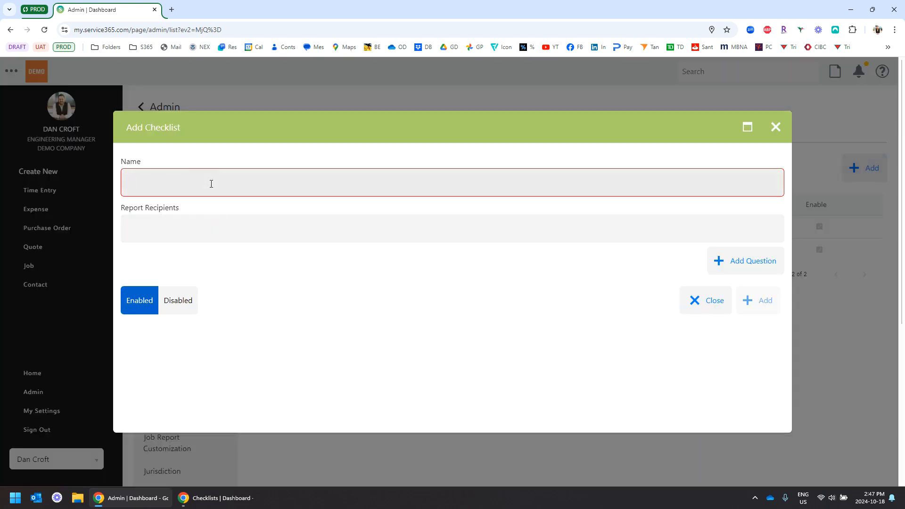
{"action": "type", "text": "Demo"}
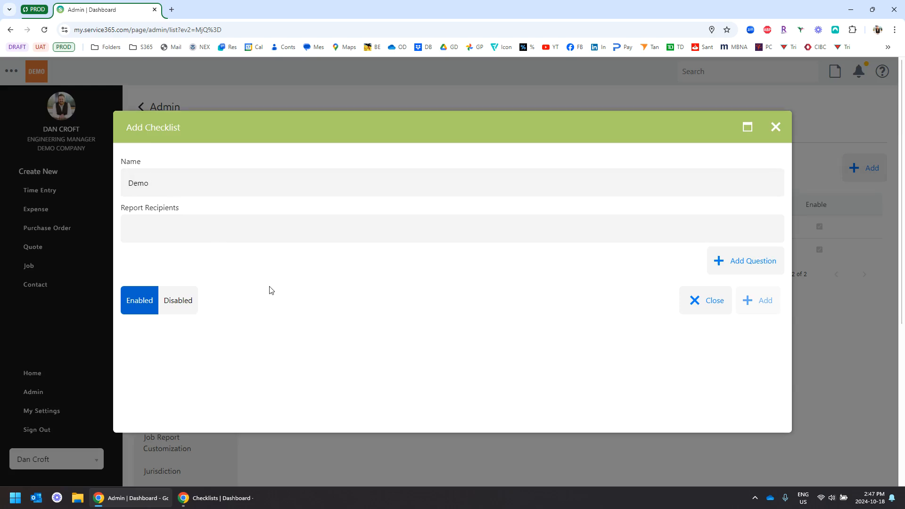
Add the signed-in user and the first listed person as the checklist's report recipients
{"action": "left_click", "coordinate": [151, 229]}
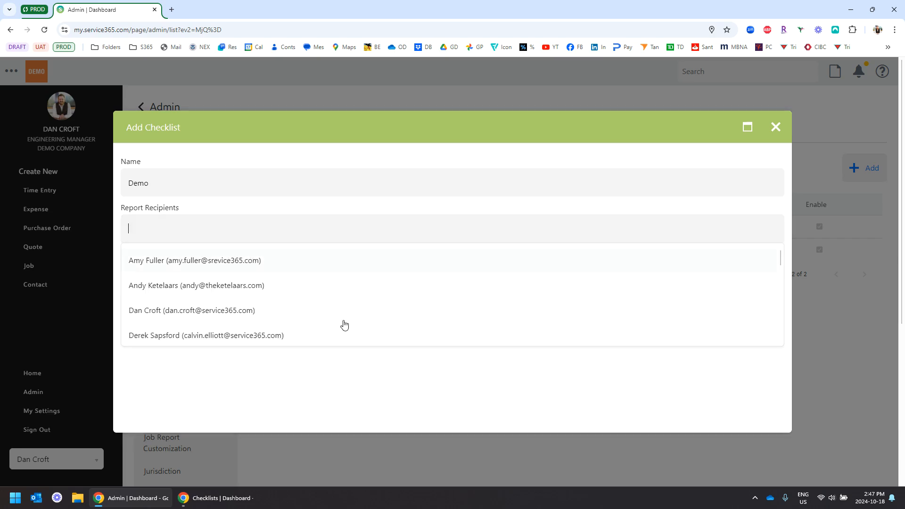
{"action": "left_click", "coordinate": [168, 312]}
{"action": "left_click", "coordinate": [324, 237]}
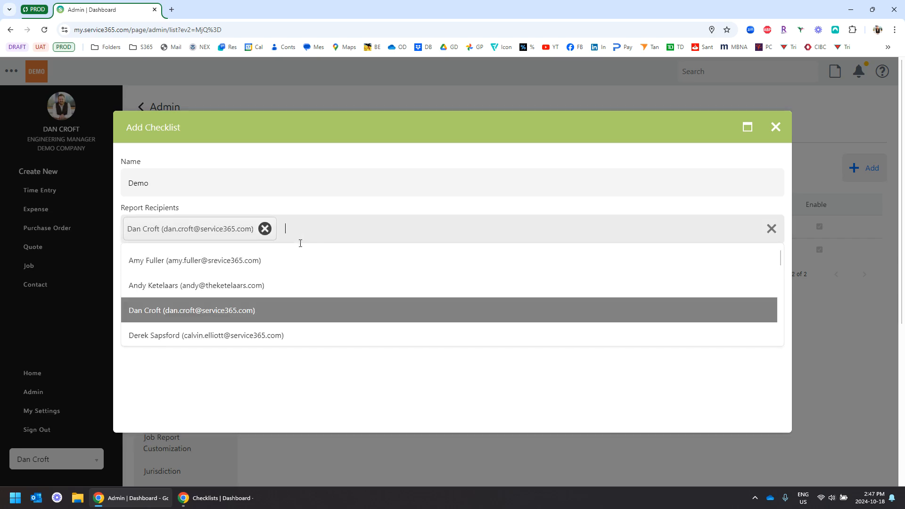
{"action": "left_click", "coordinate": [228, 262]}
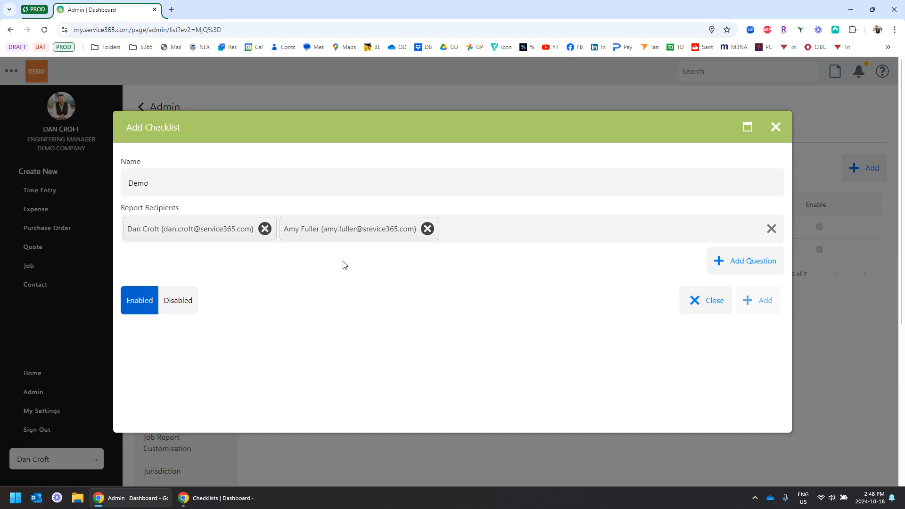
Add a first question to the checklist reading "Are the tires in safe condition?"
{"action": "left_click", "coordinate": [733, 261]}
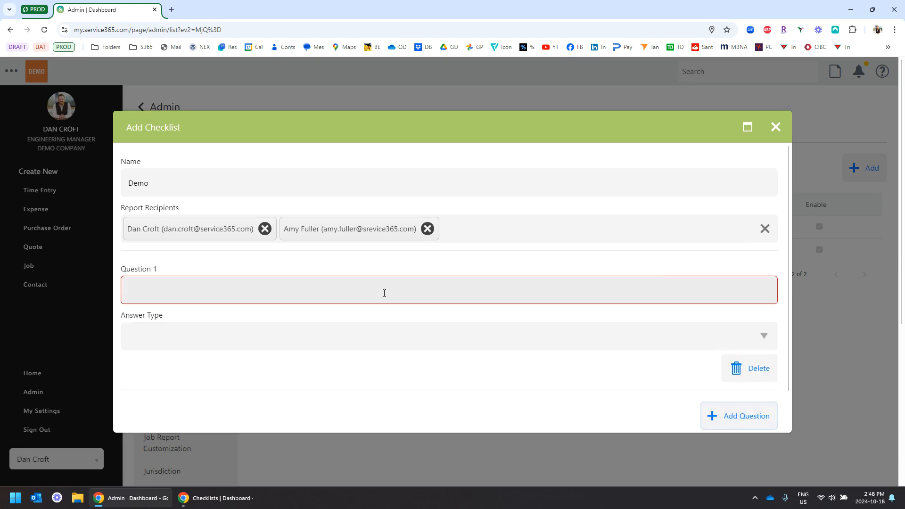
{"action": "left_click", "coordinate": [226, 292]}
{"action": "type", "text": "Are th"}
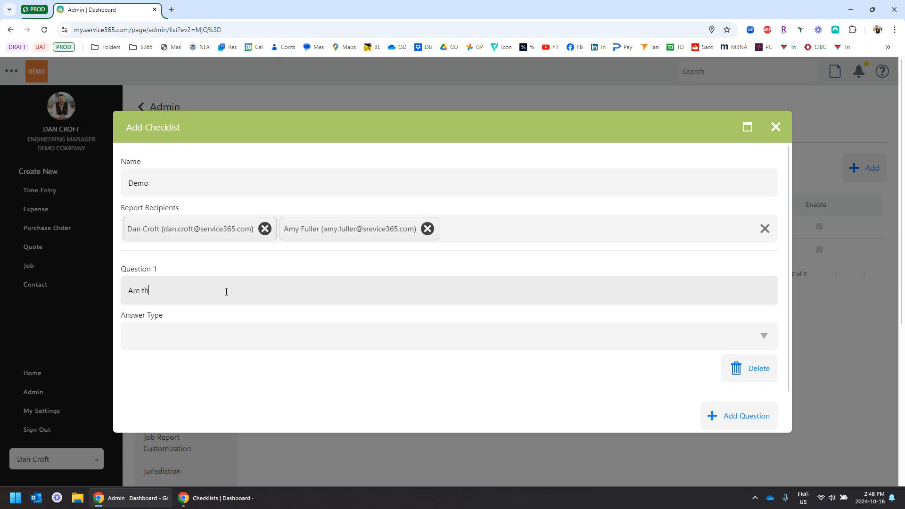
{"action": "type", "text": "e tires in safe condition?"}
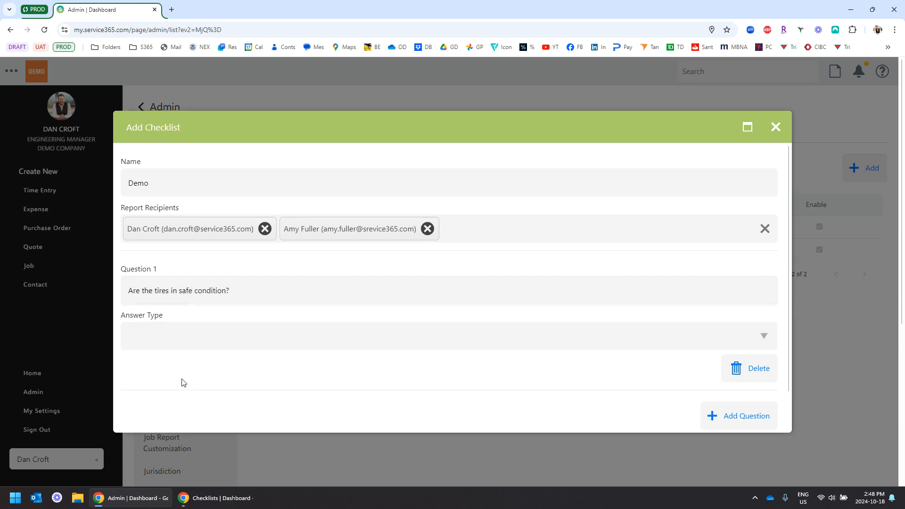
Set the answer type of question 1 to Text
{"action": "scroll", "coordinate": [182, 380], "scroll_direction": "down", "scroll_amount": 1}
{"action": "left_click", "coordinate": [175, 300]}
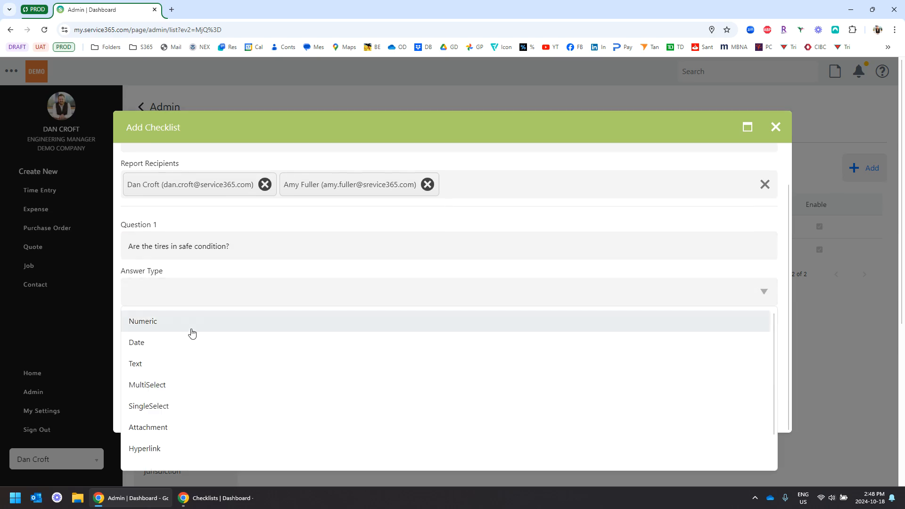
{"action": "scroll", "coordinate": [191, 333], "scroll_direction": "down", "scroll_amount": 2}
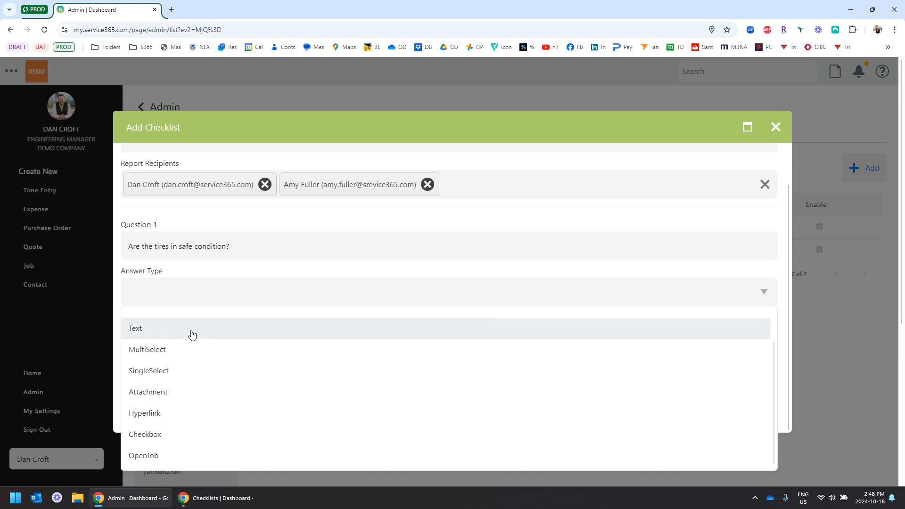
{"action": "scroll", "coordinate": [192, 334], "scroll_direction": "up", "scroll_amount": 2}
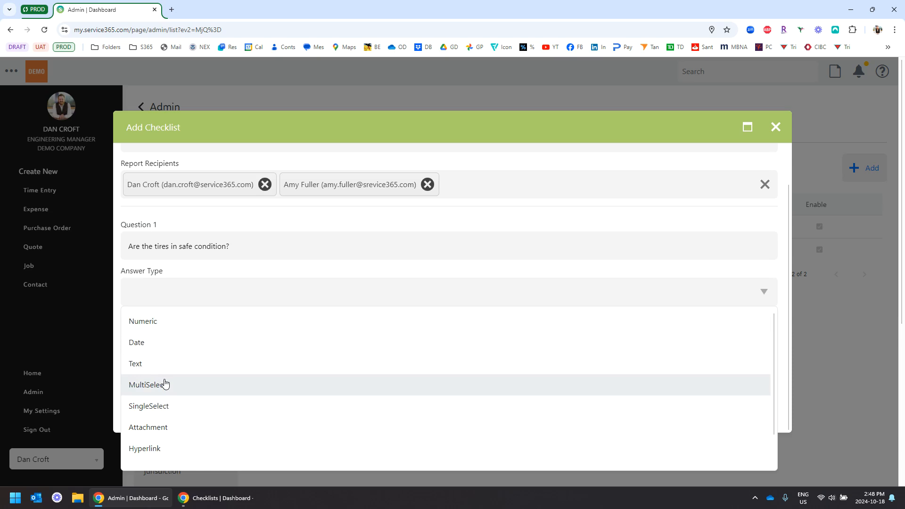
{"action": "left_click", "coordinate": [153, 364]}
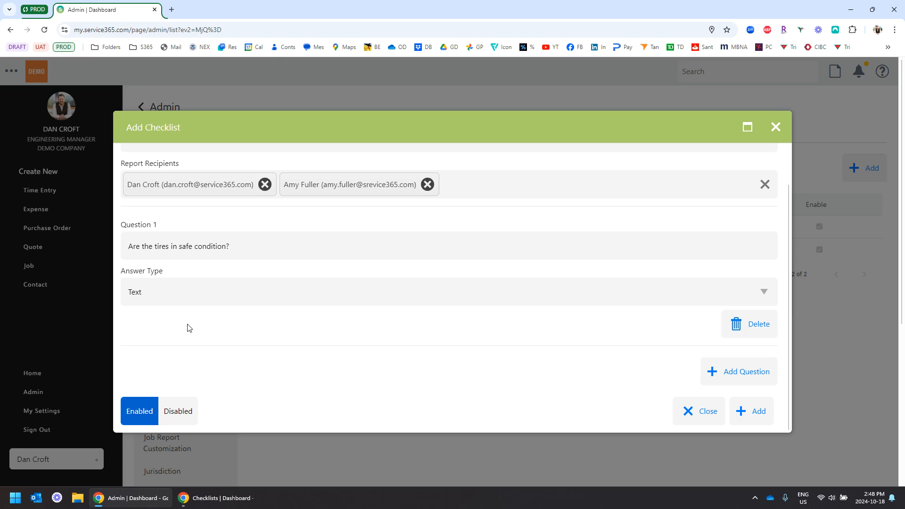
Set the answer type of question 1 to SingleSelect with the options Yes and No
{"action": "left_click", "coordinate": [181, 300]}
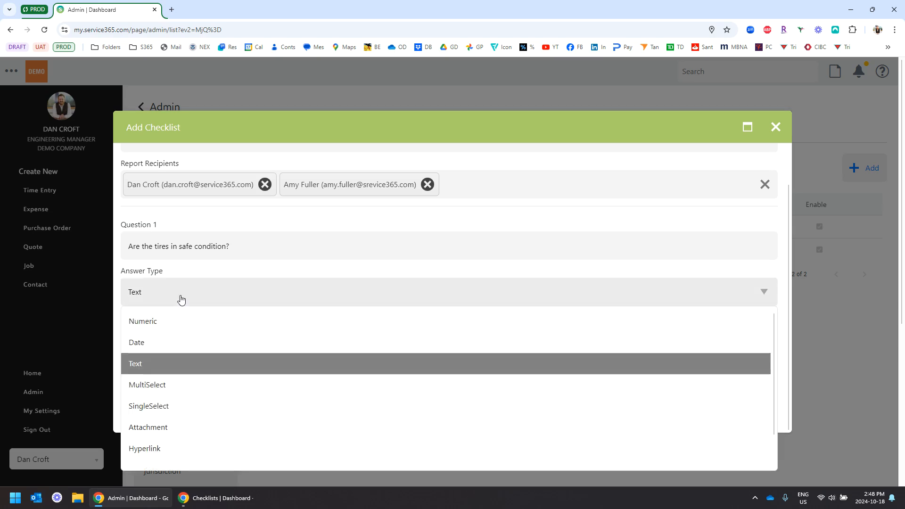
{"action": "left_click", "coordinate": [161, 410]}
{"action": "left_click", "coordinate": [175, 342]}
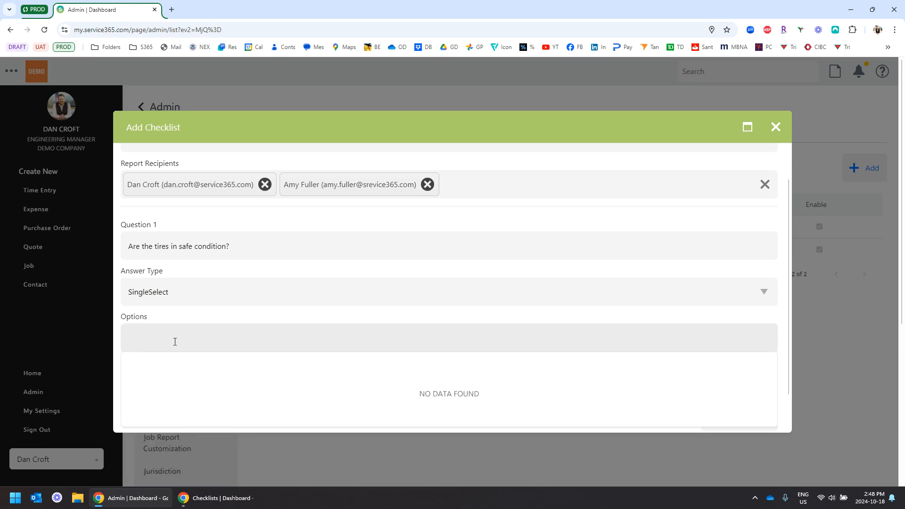
{"action": "type", "text": "Yes"}
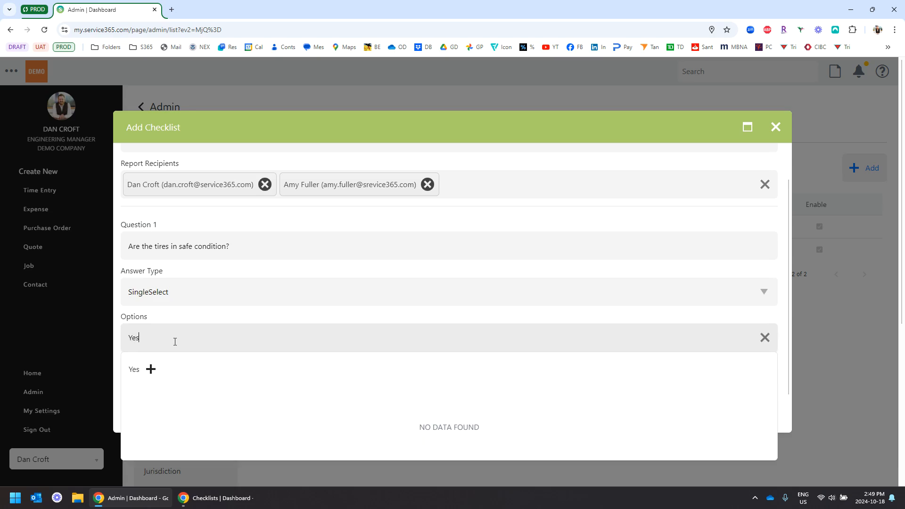
{"action": "key", "text": "Return"}
{"action": "type", "text": "No"}
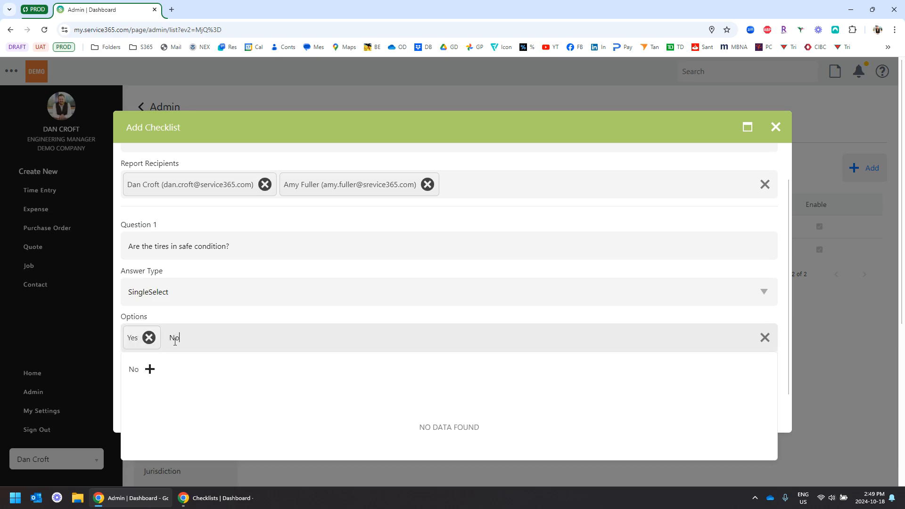
{"action": "key", "text": "Return"}
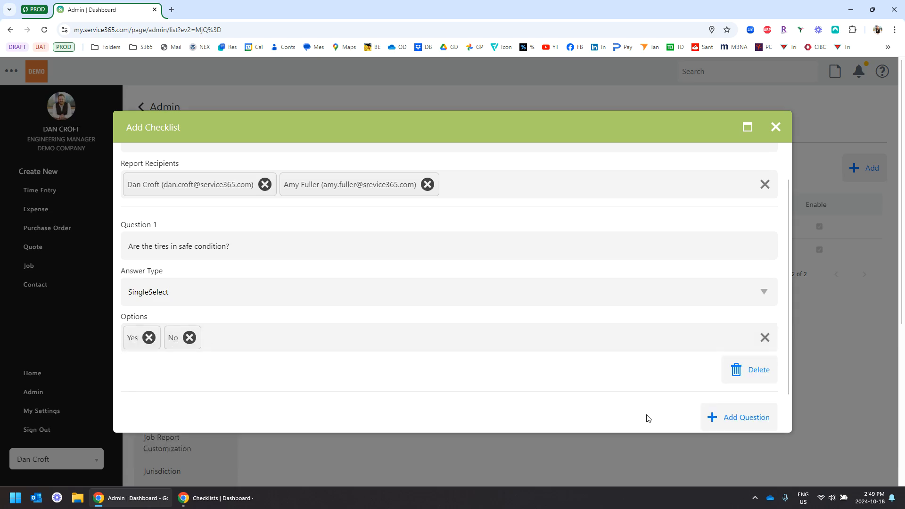
Add a second question, "If you answered "No" above, please provide more detail.", with the answer type Text
{"action": "scroll", "coordinate": [726, 377], "scroll_direction": "down", "scroll_amount": 1}
{"action": "left_click", "coordinate": [727, 379]}
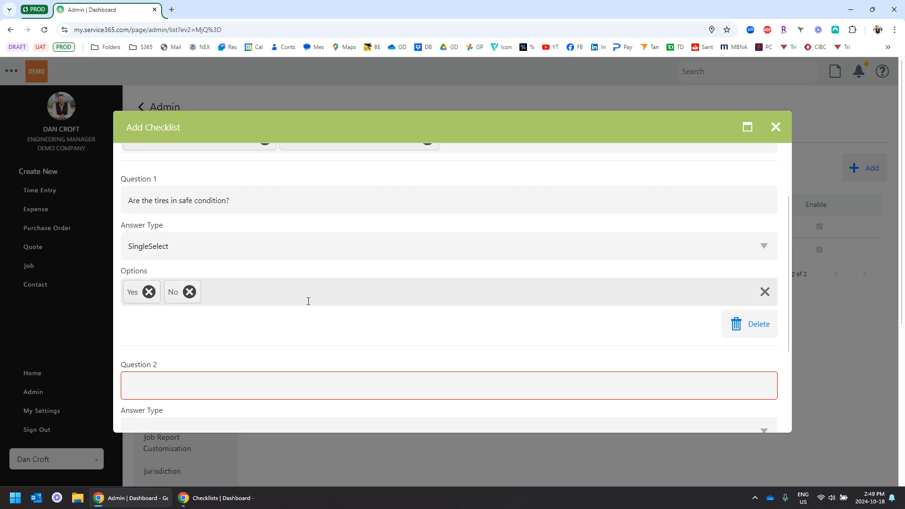
{"action": "scroll", "coordinate": [311, 306], "scroll_direction": "down", "scroll_amount": 1}
{"action": "scroll", "coordinate": [312, 306], "scroll_direction": "down", "scroll_amount": 3}
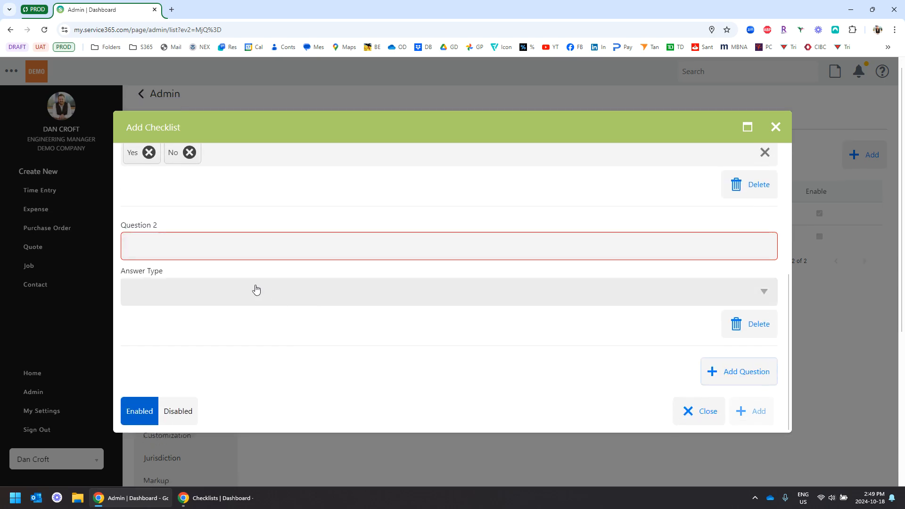
{"action": "scroll", "coordinate": [191, 250], "scroll_direction": "up", "scroll_amount": 1}
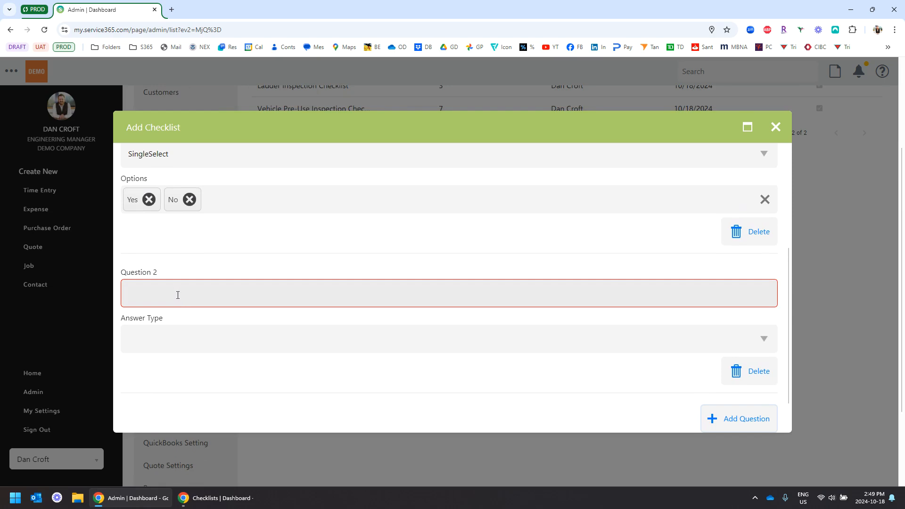
{"action": "left_click", "coordinate": [177, 295]}
{"action": "type", "text": "I"}
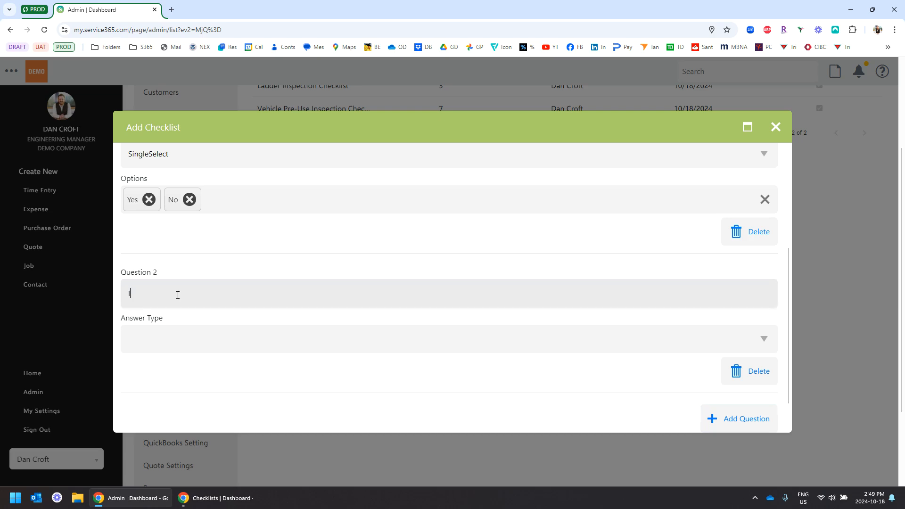
{"action": "type", "text": "f you answered \"No\" above, please provide mor"}
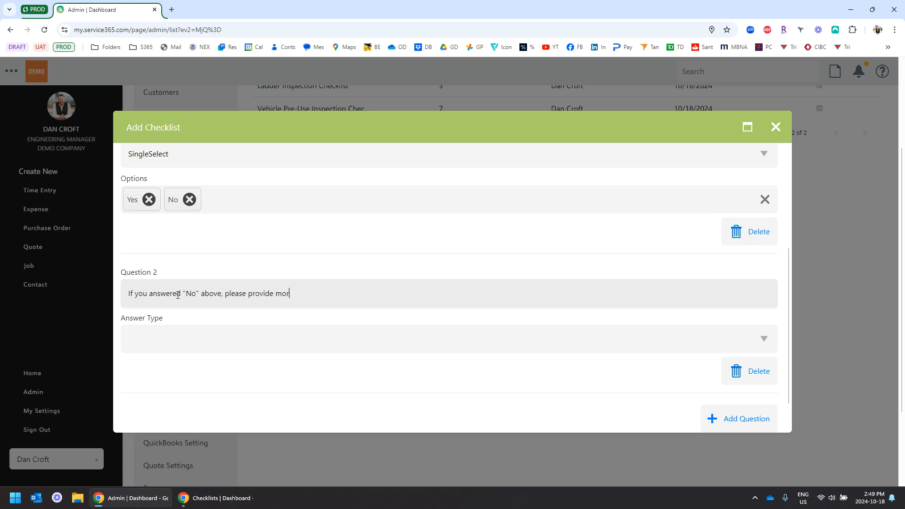
{"action": "type", "text": "e detail."}
{"action": "left_click", "coordinate": [165, 338]}
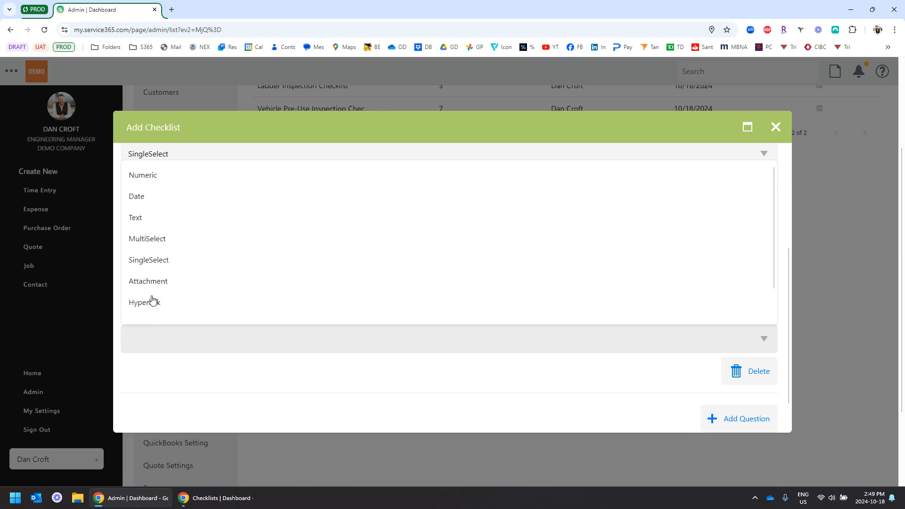
{"action": "left_click", "coordinate": [150, 218]}
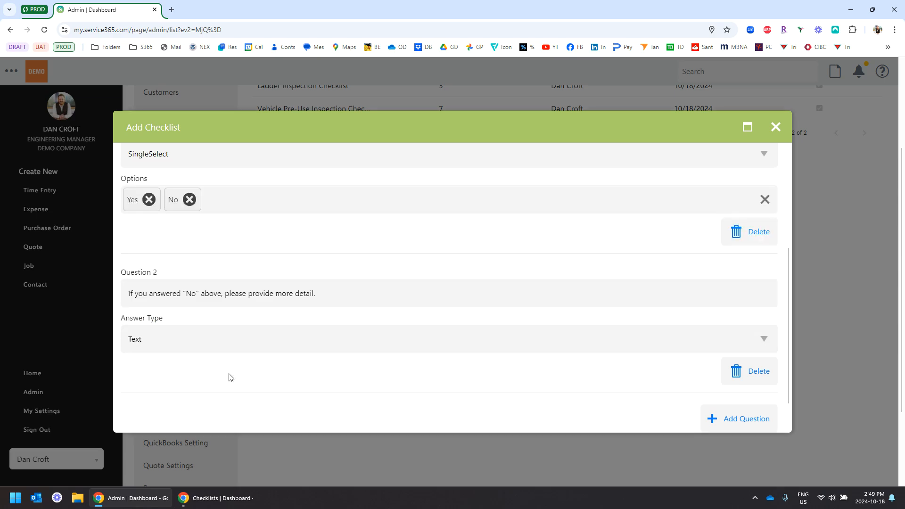
Add a blank third question below question 2
{"action": "scroll", "coordinate": [627, 381], "scroll_direction": "down", "scroll_amount": 1}
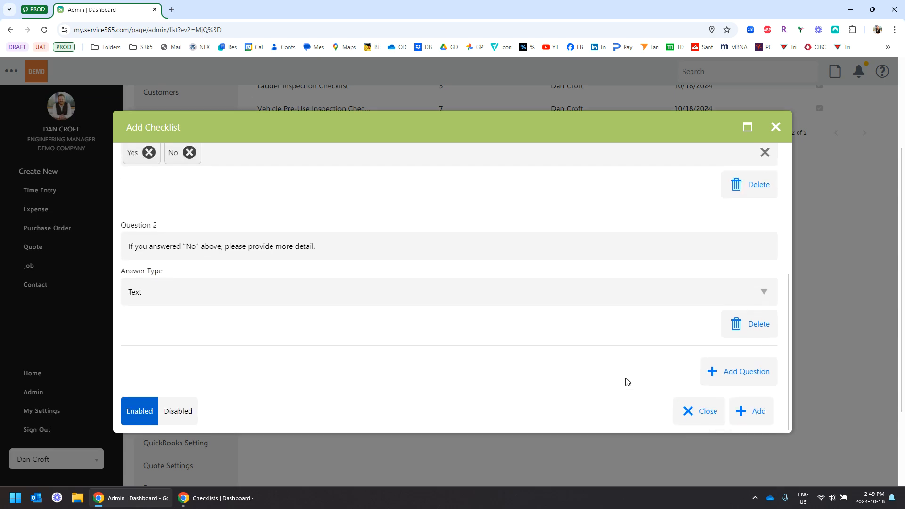
{"action": "left_click", "coordinate": [716, 372]}
{"action": "scroll", "coordinate": [302, 311], "scroll_direction": "down", "scroll_amount": 1}
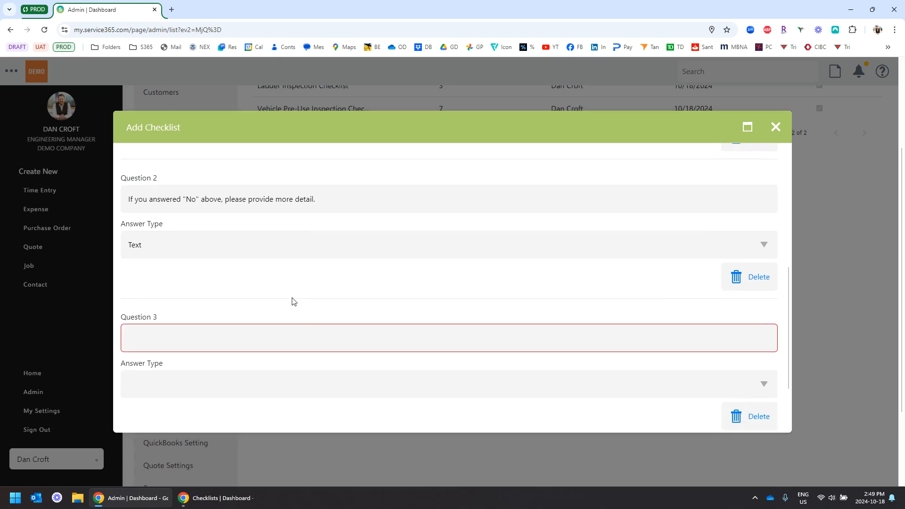
{"action": "scroll", "coordinate": [285, 301], "scroll_direction": "down", "scroll_amount": 2}
Review the answer types available for question 3, then look over questions 2 and 3 without choosing a type
{"action": "left_click", "coordinate": [207, 300]}
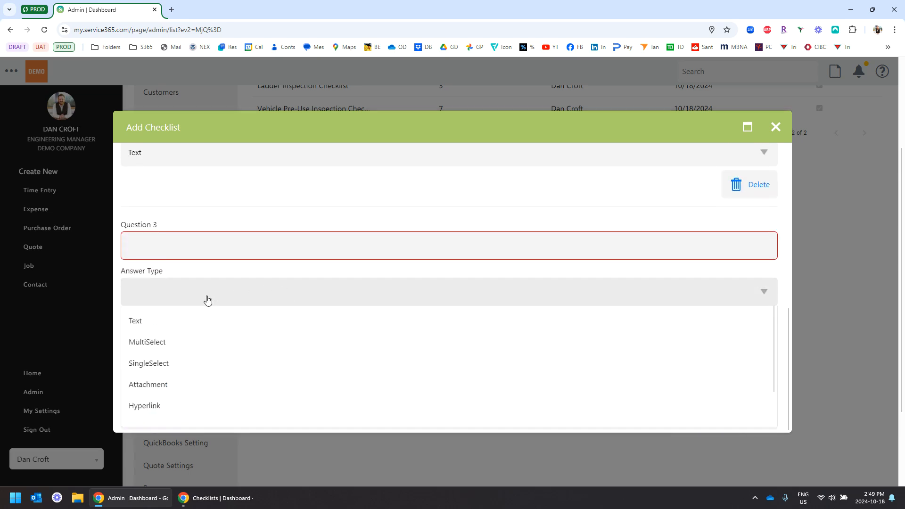
{"action": "scroll", "coordinate": [179, 349], "scroll_direction": "down", "scroll_amount": 1}
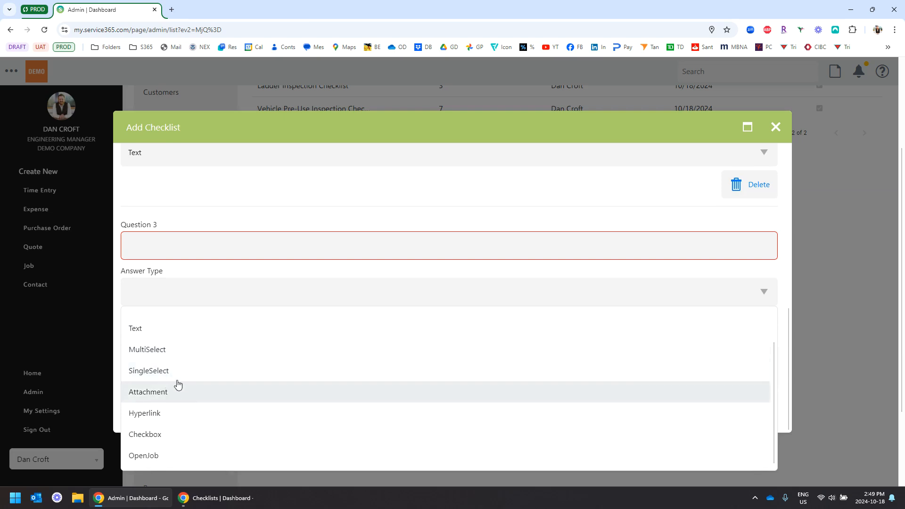
{"action": "scroll", "coordinate": [178, 382], "scroll_direction": "up", "scroll_amount": 2}
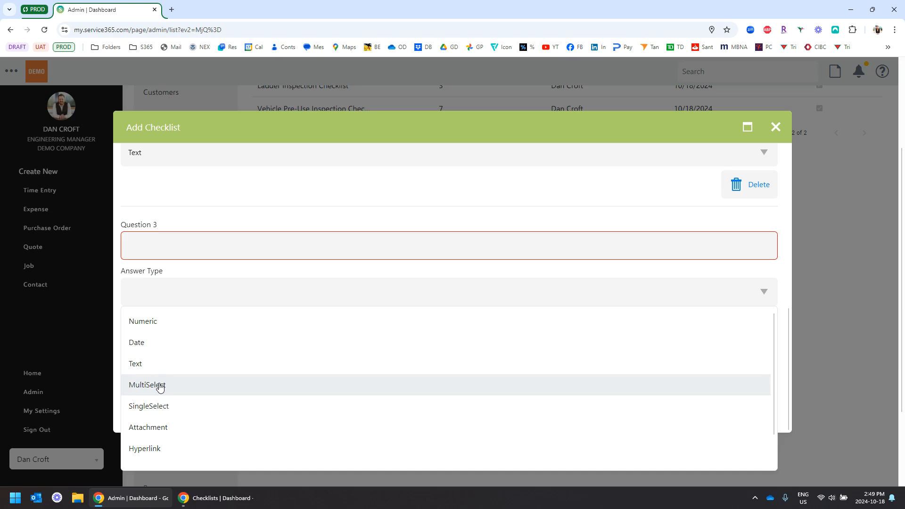
{"action": "scroll", "coordinate": [160, 387], "scroll_direction": "down", "scroll_amount": 2}
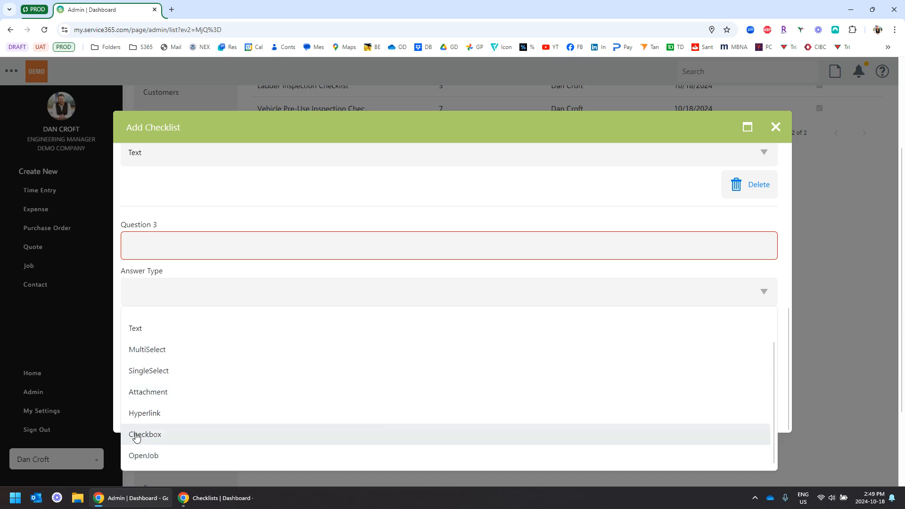
{"action": "scroll", "coordinate": [201, 335], "scroll_direction": "up", "scroll_amount": 2}
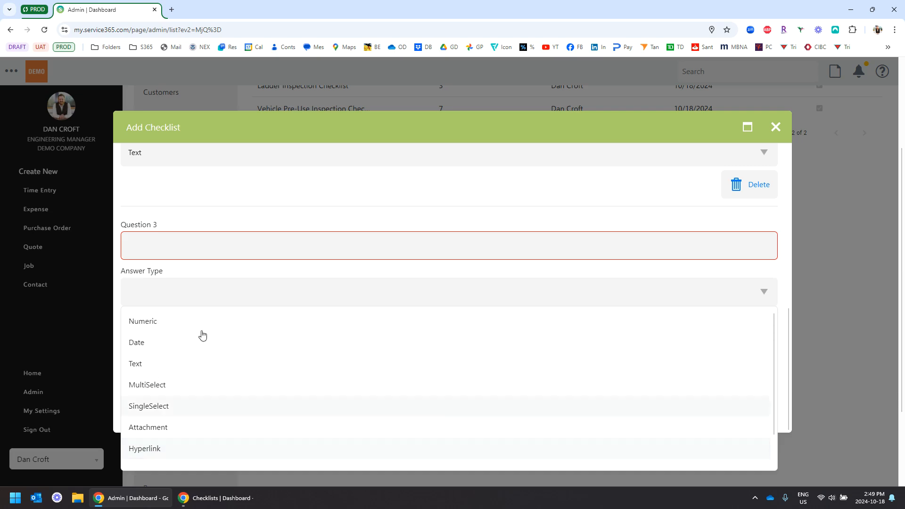
{"action": "left_click", "coordinate": [220, 208]}
{"action": "scroll", "coordinate": [222, 217], "scroll_direction": "up", "scroll_amount": 3}
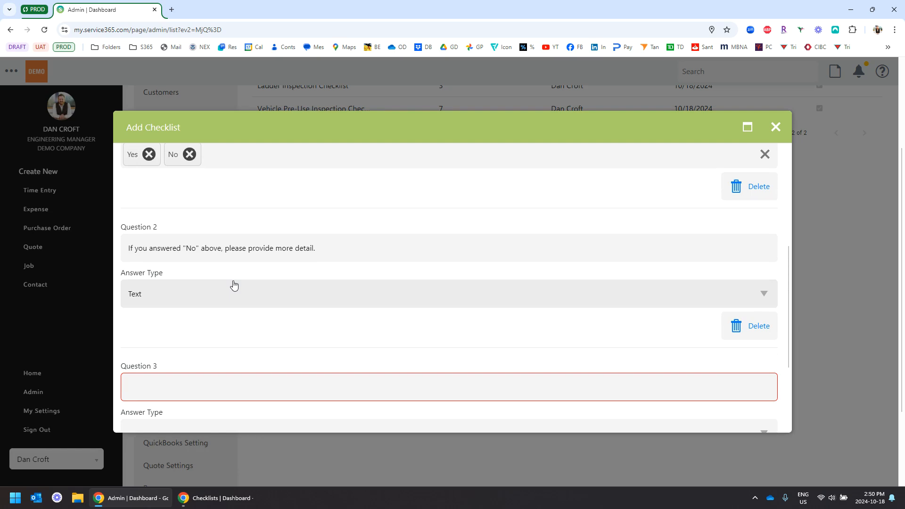
{"action": "scroll", "coordinate": [264, 306], "scroll_direction": "down", "scroll_amount": 2}
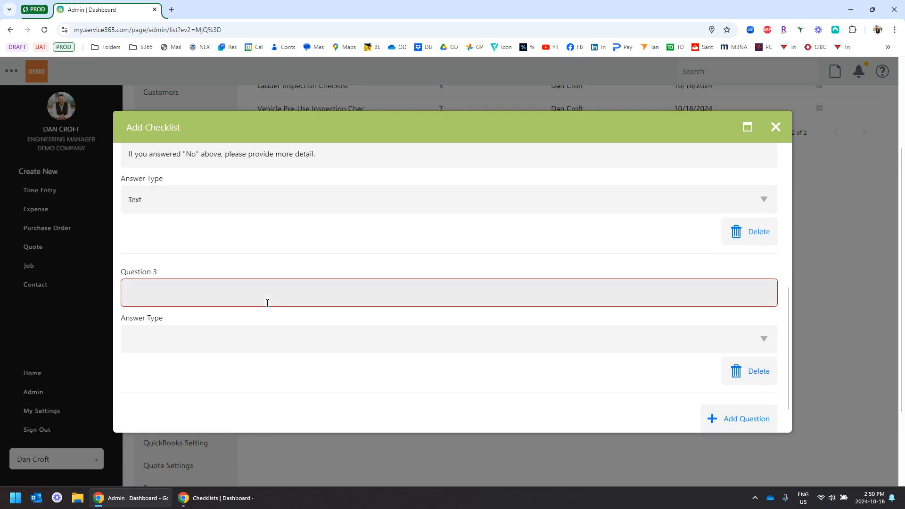
{"action": "scroll", "coordinate": [254, 250], "scroll_direction": "down", "scroll_amount": 1}
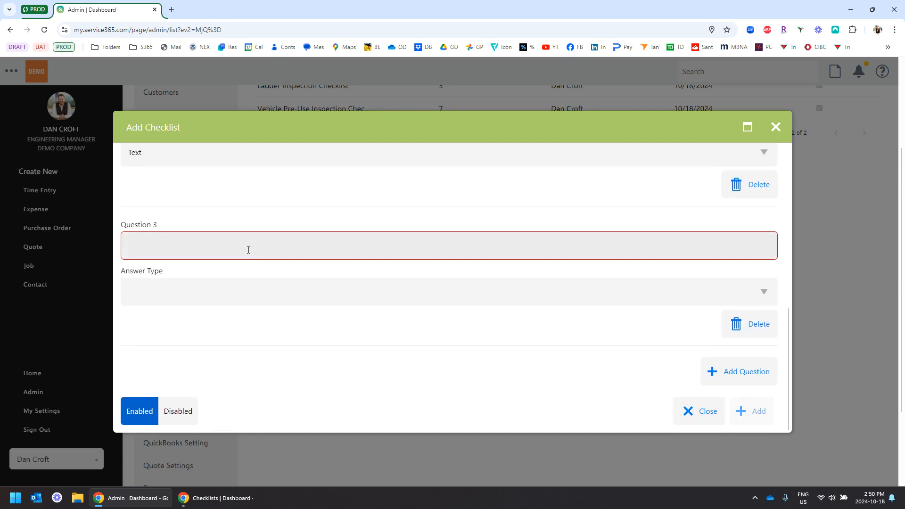
Close the new checklist form without adding it and open the Checklists module from the home page
{"action": "left_click", "coordinate": [691, 410]}
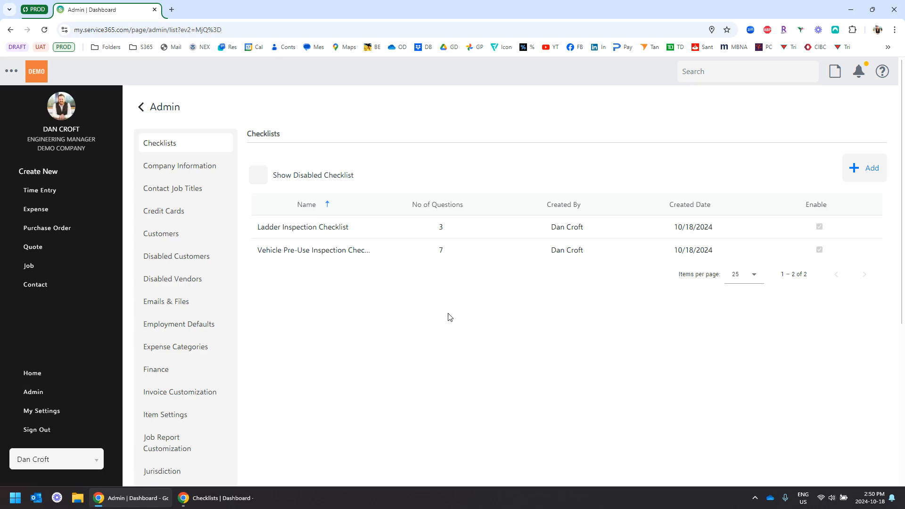
{"action": "left_click", "coordinate": [33, 373]}
{"action": "scroll", "coordinate": [500, 334], "scroll_direction": "down", "scroll_amount": 4}
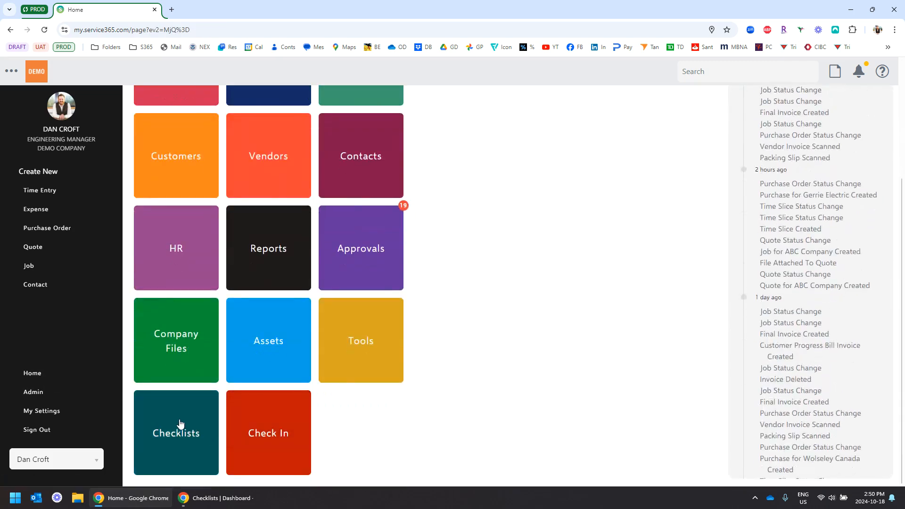
{"action": "left_click", "coordinate": [179, 423]}
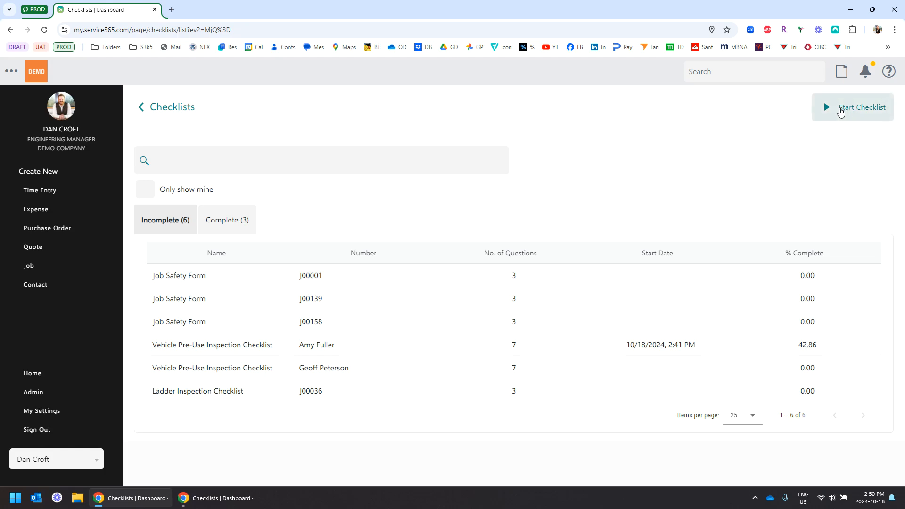
Start a Vehicle Pre-Use Inspection Checklist with module type Job, linked to job J00036, Wallace & Carey Inc - Install Generator
{"action": "left_click", "coordinate": [840, 110]}
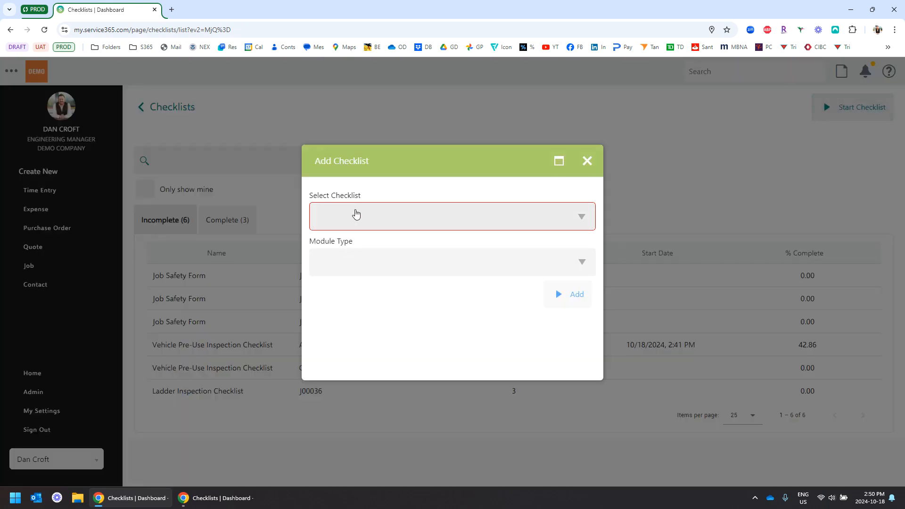
{"action": "left_click", "coordinate": [348, 218]}
{"action": "left_click", "coordinate": [351, 249]}
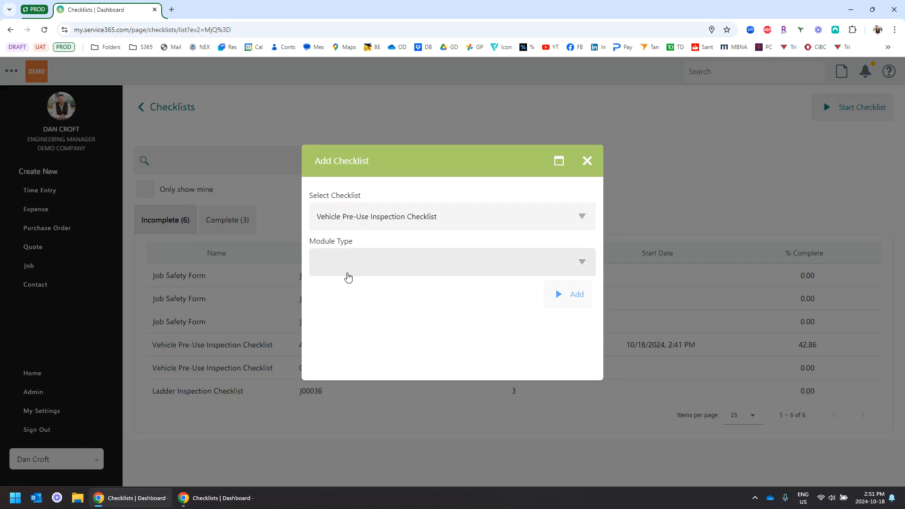
{"action": "left_click", "coordinate": [346, 268]}
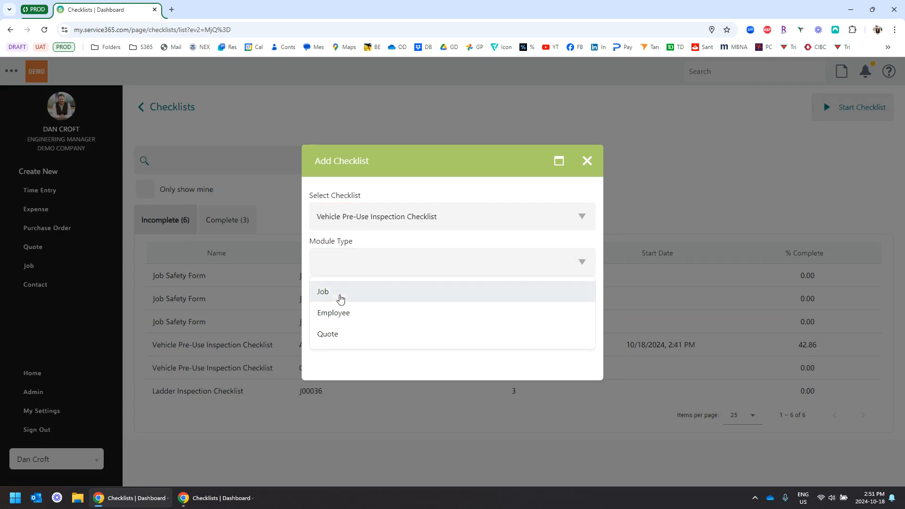
{"action": "left_click", "coordinate": [340, 292]}
{"action": "left_click", "coordinate": [354, 310]}
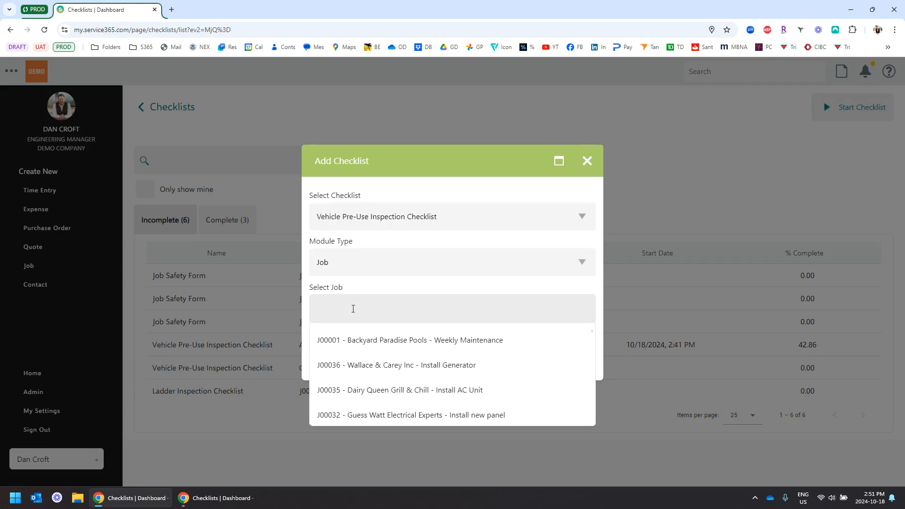
{"action": "left_click", "coordinate": [348, 366]}
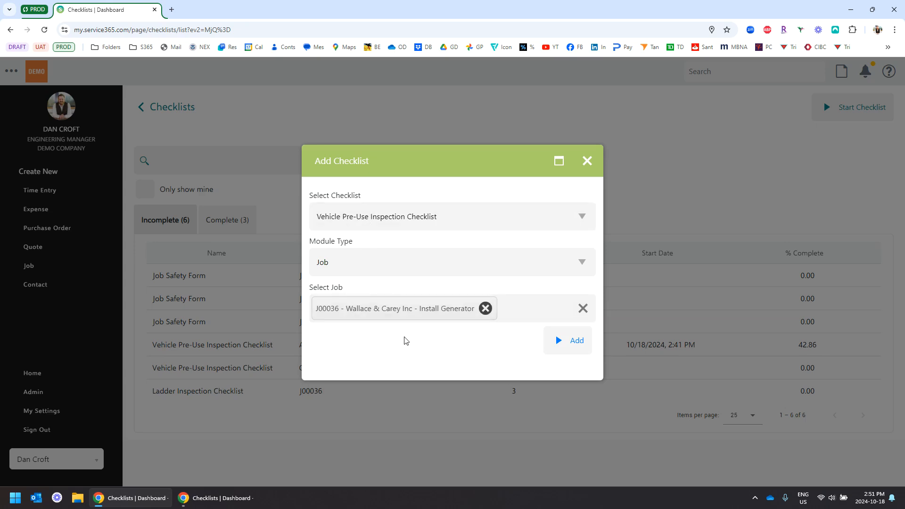
{"action": "left_click", "coordinate": [580, 352]}
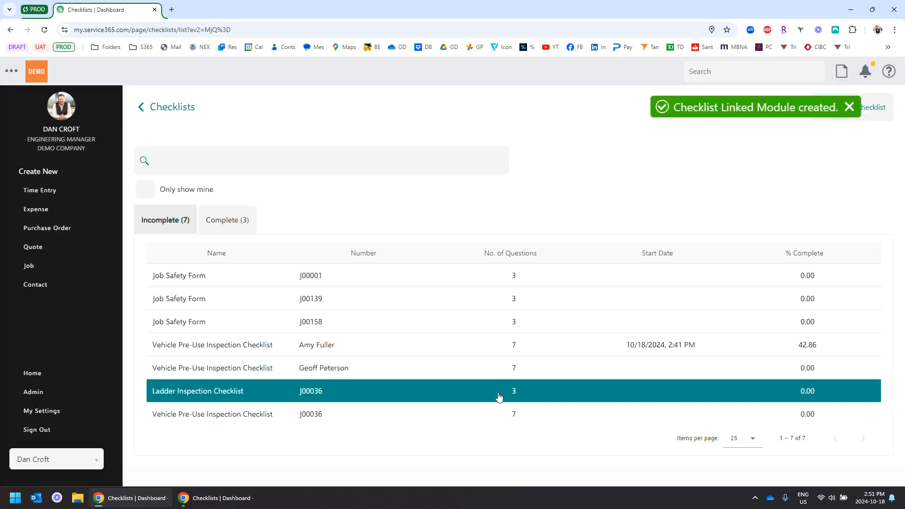
Search the job list for 00036, open the Wallace & Carey Inc - Install Generator job and display its checklists
{"action": "left_click", "coordinate": [34, 376]}
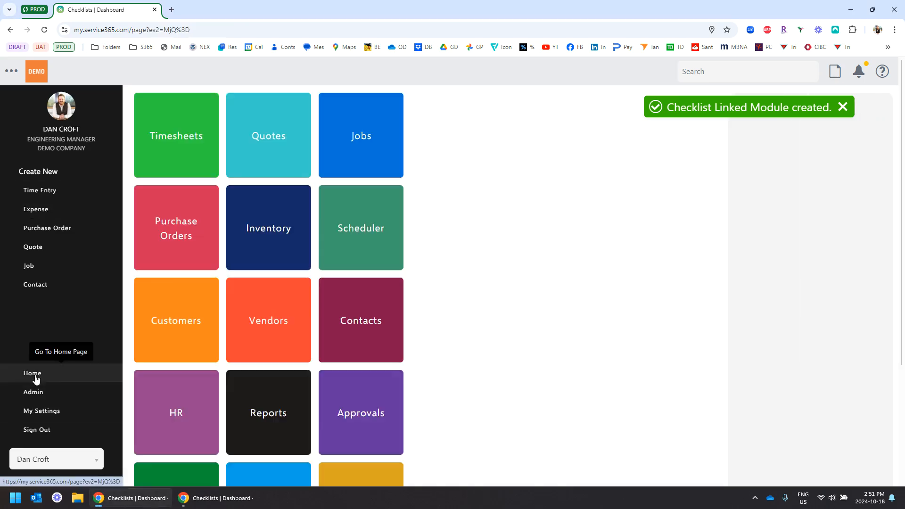
{"action": "left_click", "coordinate": [356, 145]}
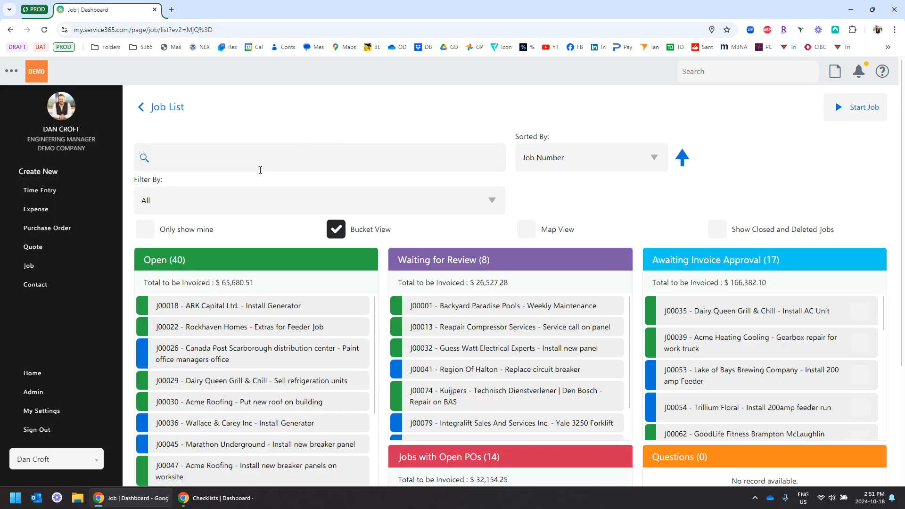
{"action": "left_click", "coordinate": [147, 157]}
{"action": "type", "text": "00036"}
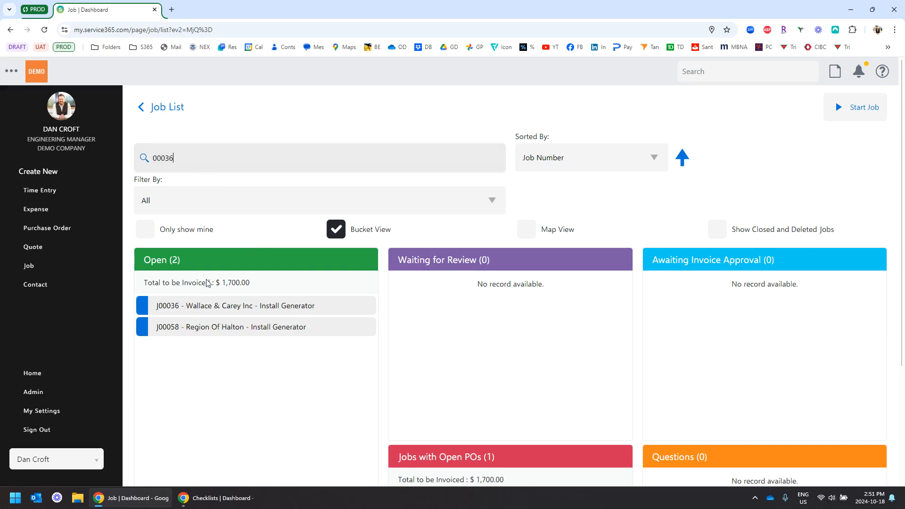
{"action": "left_click", "coordinate": [219, 307]}
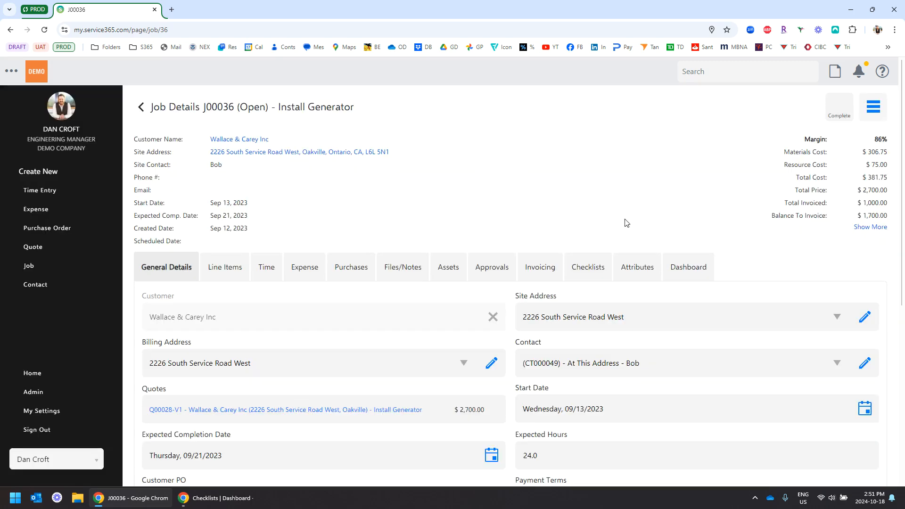
{"action": "left_click", "coordinate": [598, 268]}
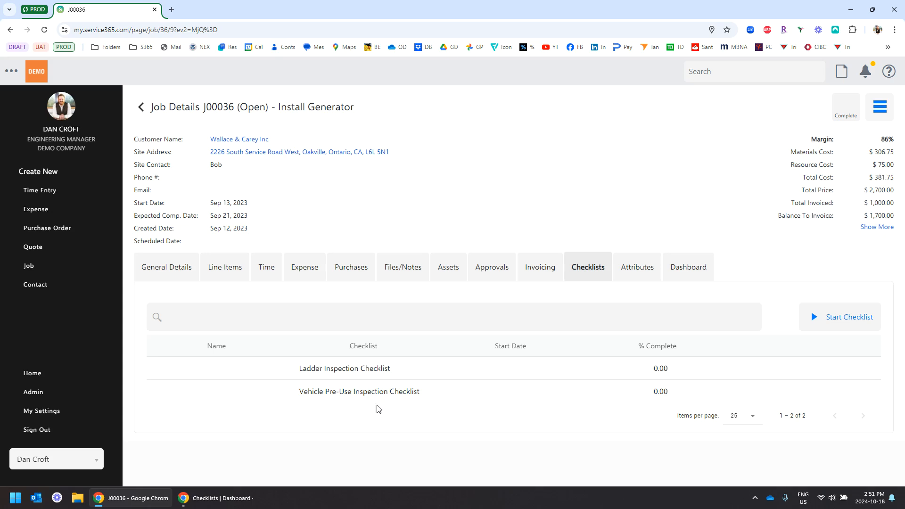
Open the job's Ladder Inspection Checklist, set the Date of Inspection to October 18, 2024 and advance to question 2
{"action": "left_click", "coordinate": [344, 367]}
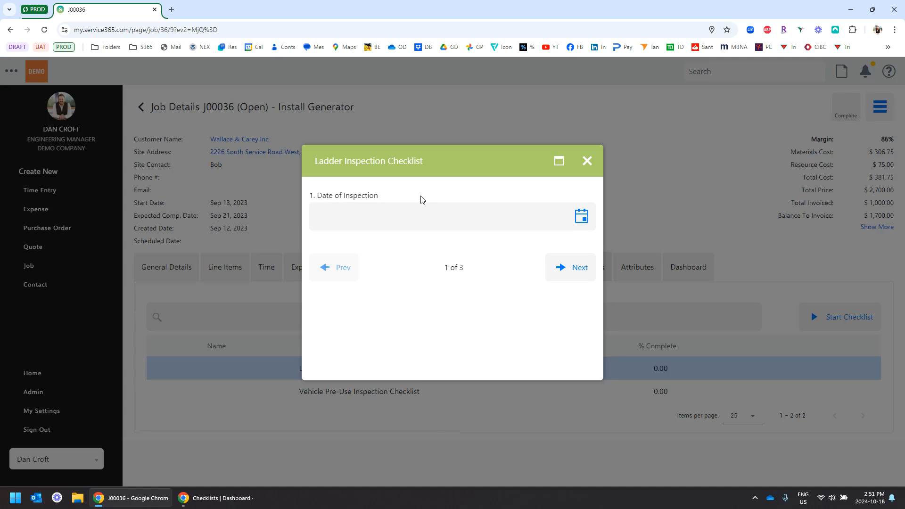
{"action": "left_click", "coordinate": [583, 218]}
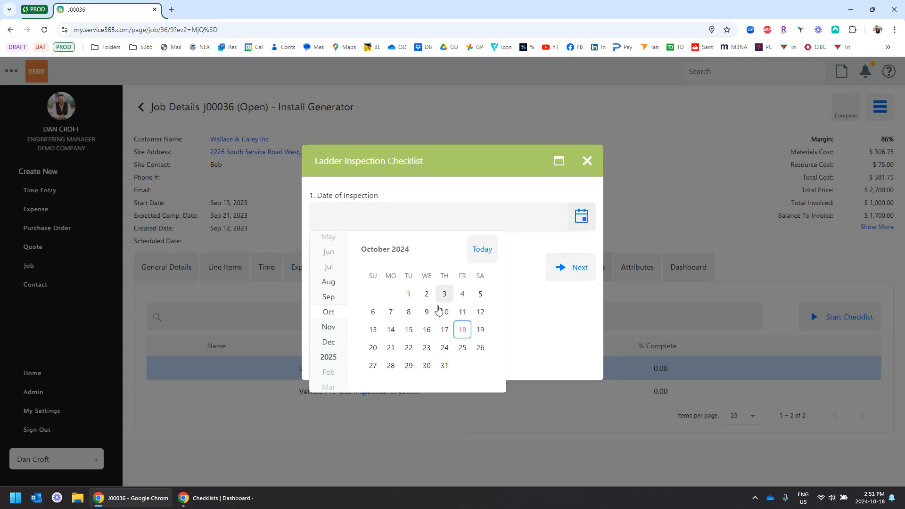
{"action": "left_click", "coordinate": [462, 330]}
{"action": "left_click", "coordinate": [571, 269]}
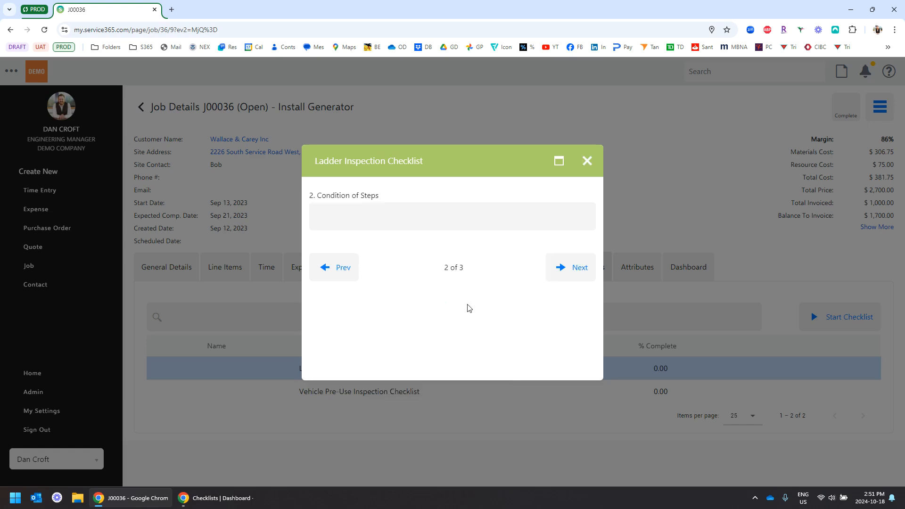
Answer Condition of Steps with Loose, Cracked and Missing, and advance to question 3
{"action": "left_click", "coordinate": [381, 222]}
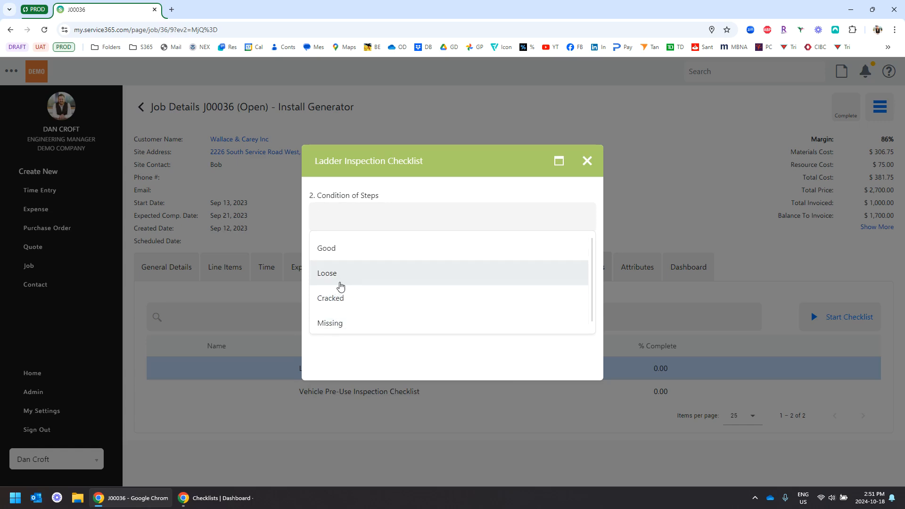
{"action": "left_click", "coordinate": [340, 283]}
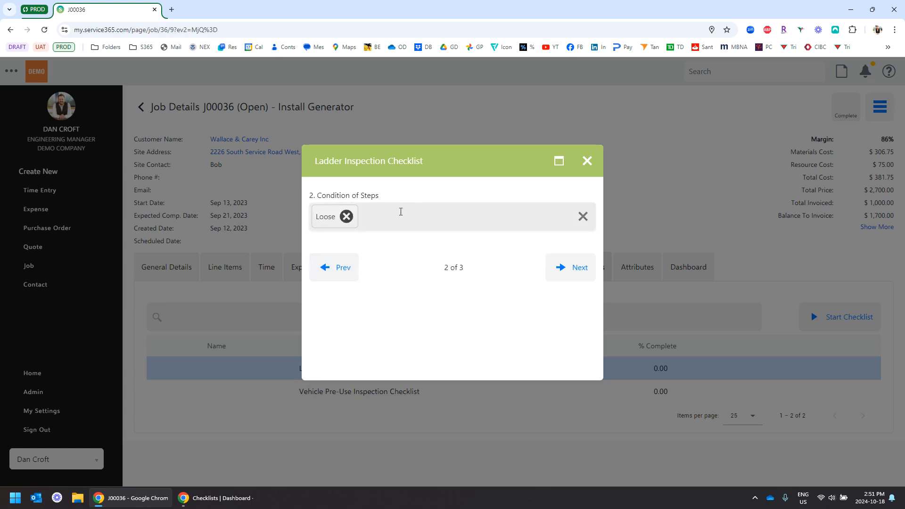
{"action": "left_click", "coordinate": [397, 212]}
{"action": "left_click", "coordinate": [355, 299]}
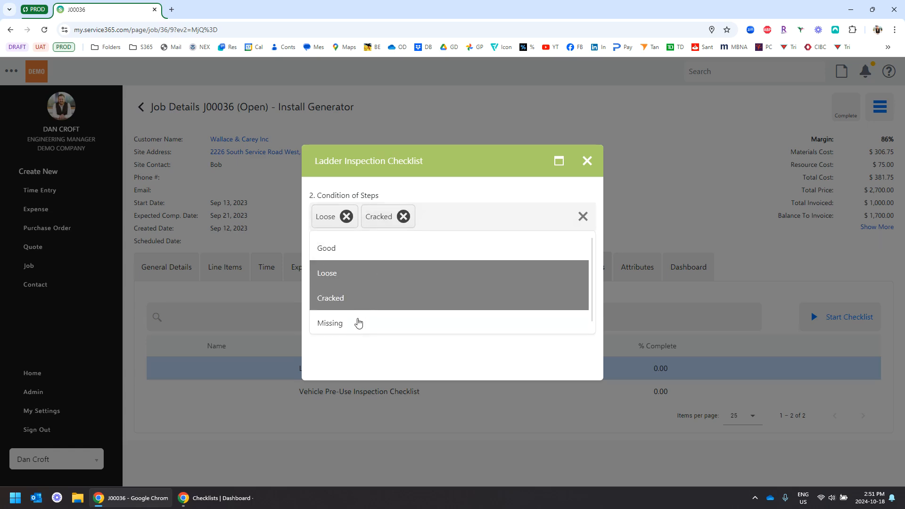
{"action": "left_click", "coordinate": [358, 321]}
{"action": "left_click", "coordinate": [571, 280]}
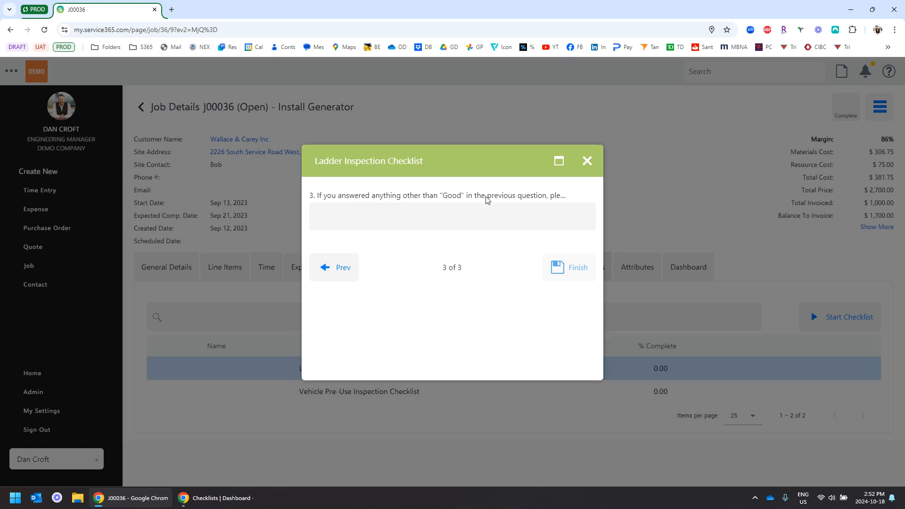
Leave question 3 blank, exit the Ladder Inspection Checklist and review its recorded answers
{"action": "left_click", "coordinate": [404, 218]}
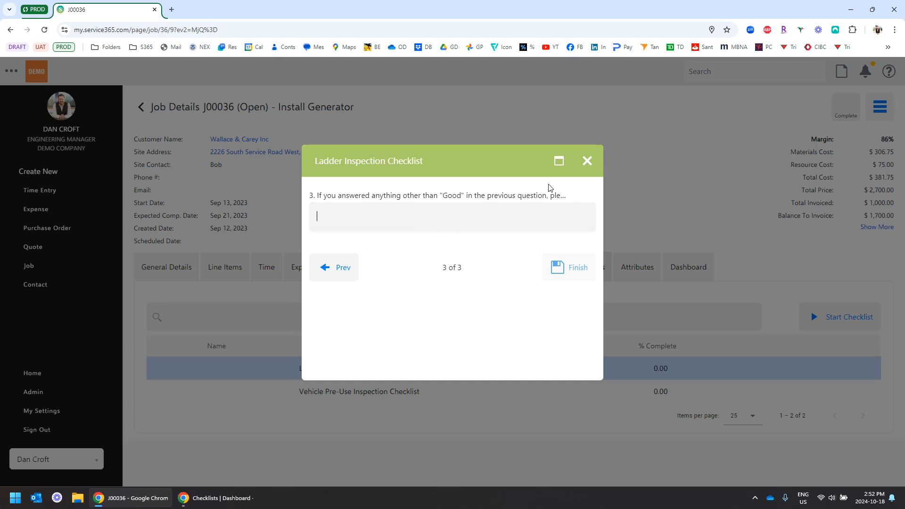
{"action": "left_click", "coordinate": [587, 163]}
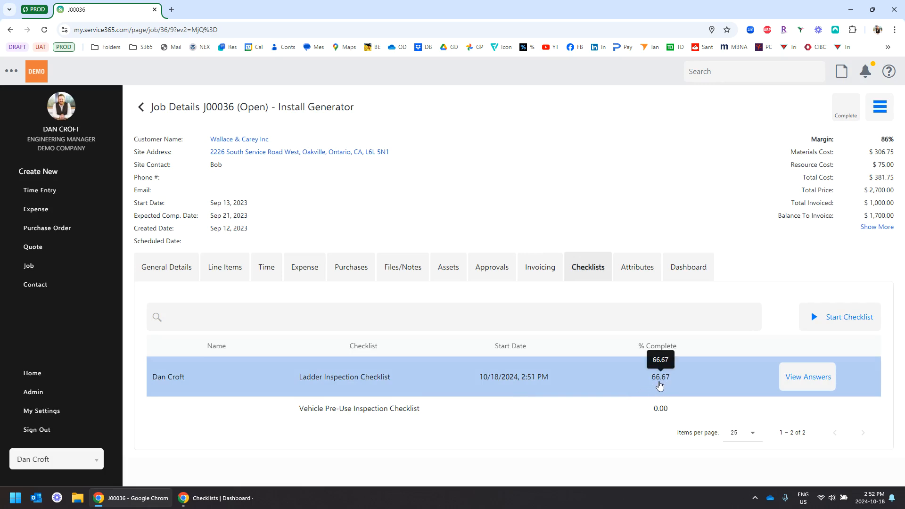
{"action": "left_click", "coordinate": [808, 380]}
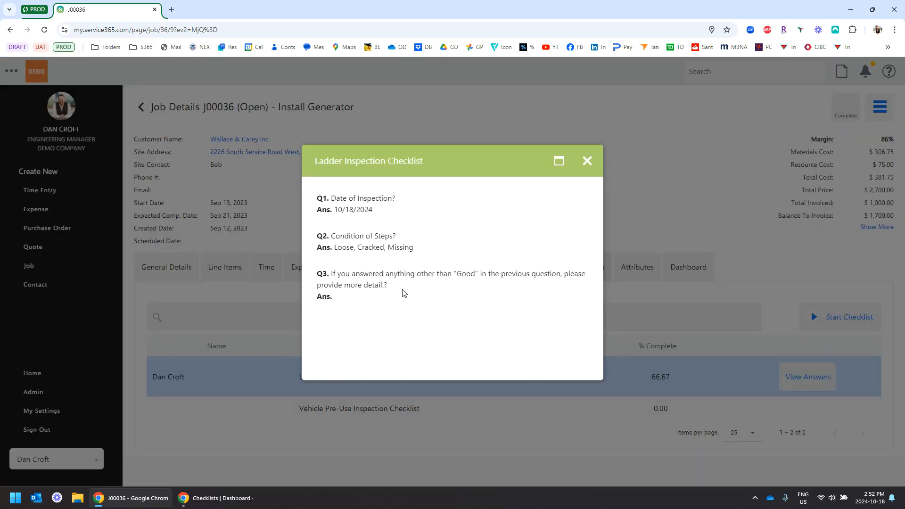
{"action": "left_click", "coordinate": [587, 162]}
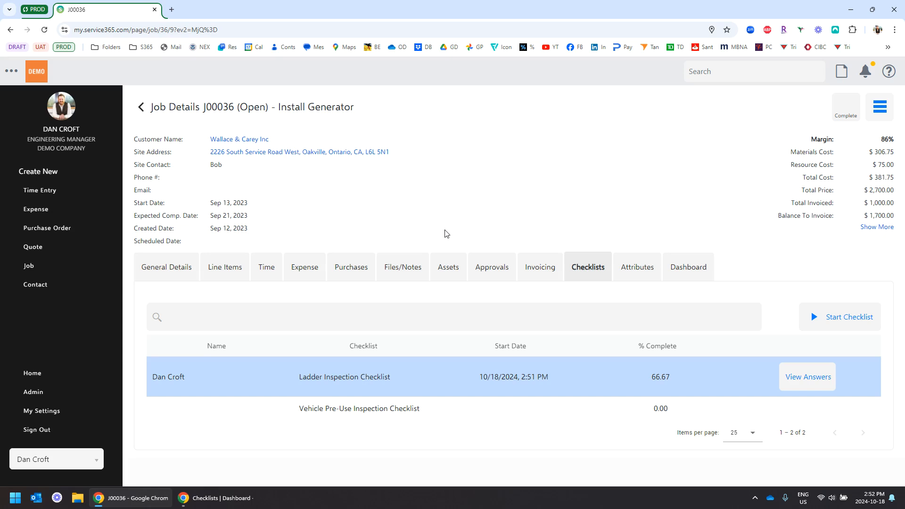
{"action": "left_click", "coordinate": [806, 318]}
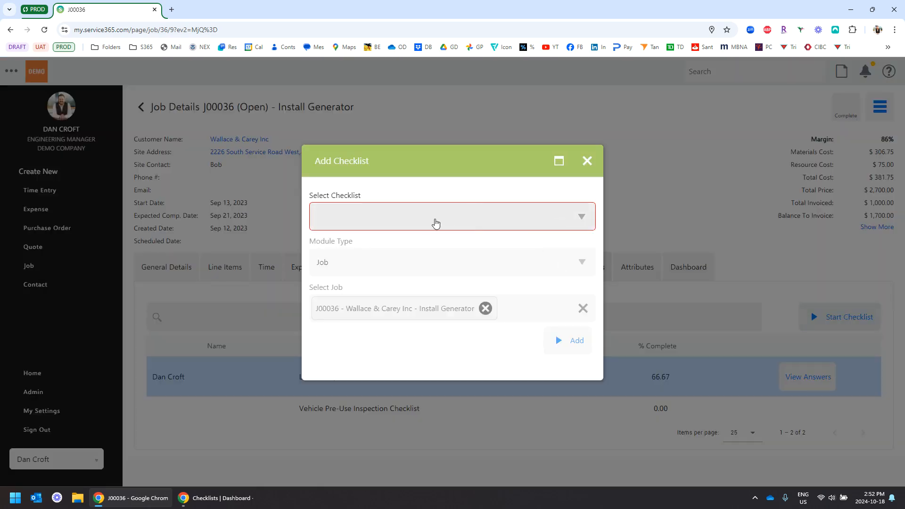
{"action": "left_click", "coordinate": [434, 222]}
{"action": "left_click", "coordinate": [382, 264]}
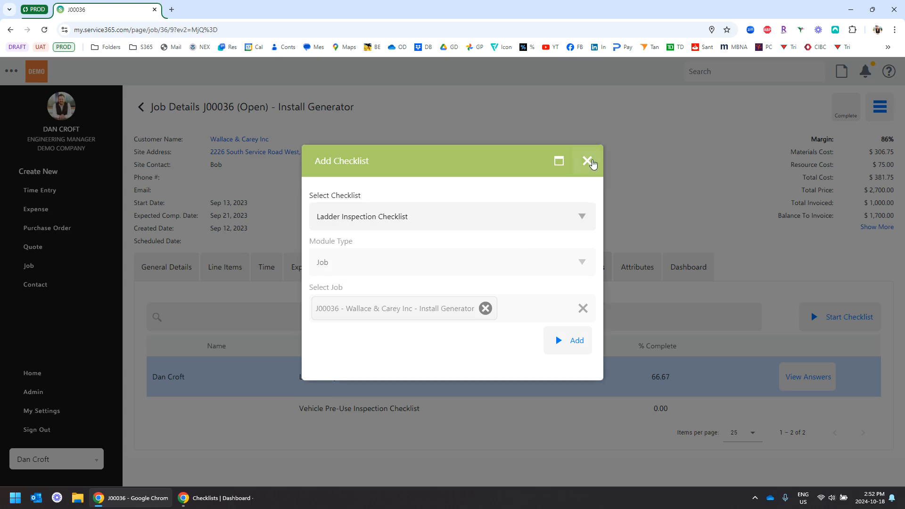
{"action": "left_click", "coordinate": [586, 161]}
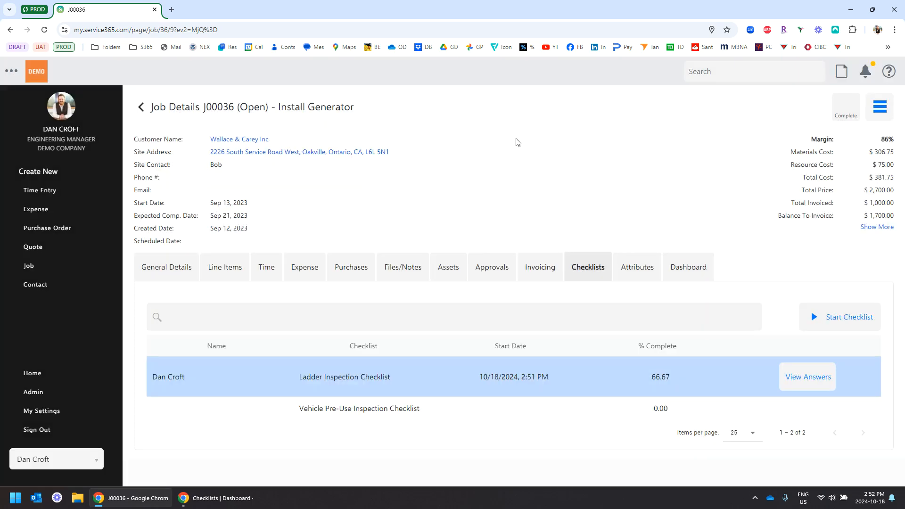